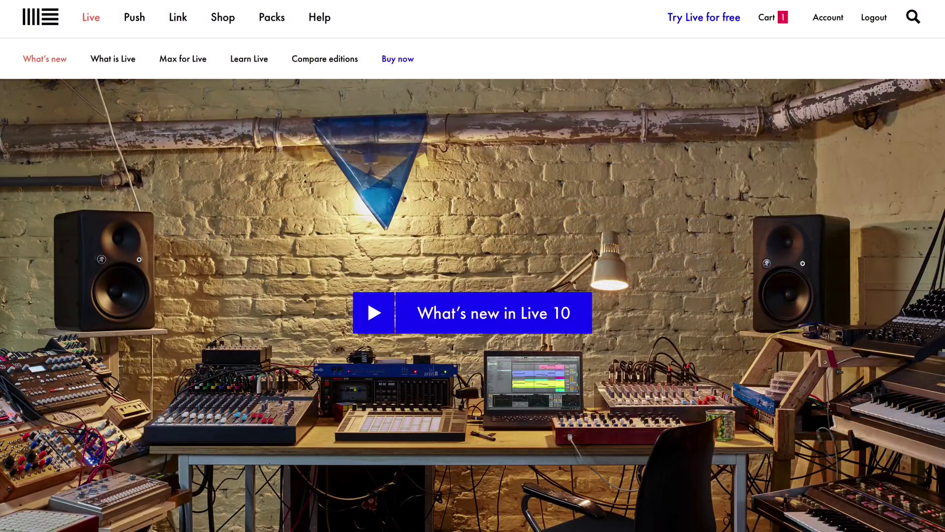
Scroll further down the 'What's new in Live 10' page
{"action": "scroll", "coordinate": [473, 266], "scroll_direction": "down", "scroll_amount": 7}
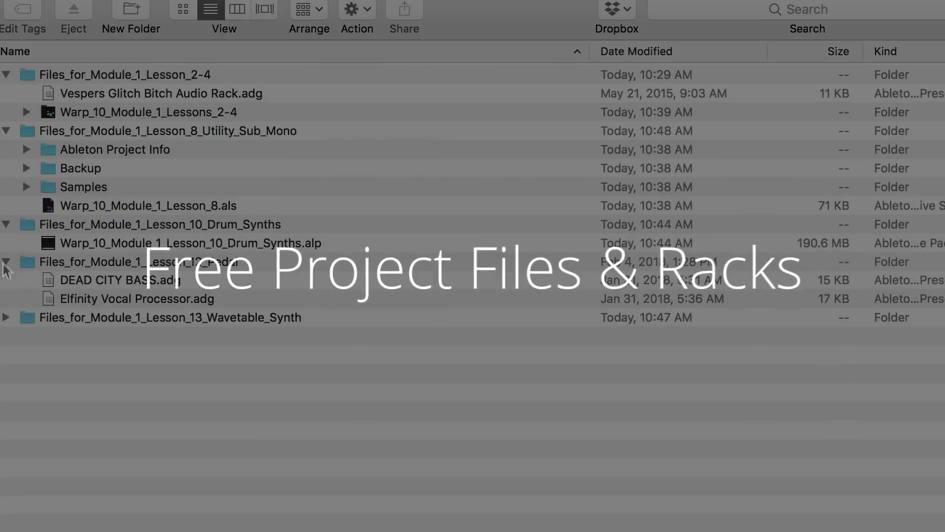
Expand the Lesson 13 Wavetable Synth folder, then scroll the Warp 10 course page
{"action": "left_click", "coordinate": [4, 319]}
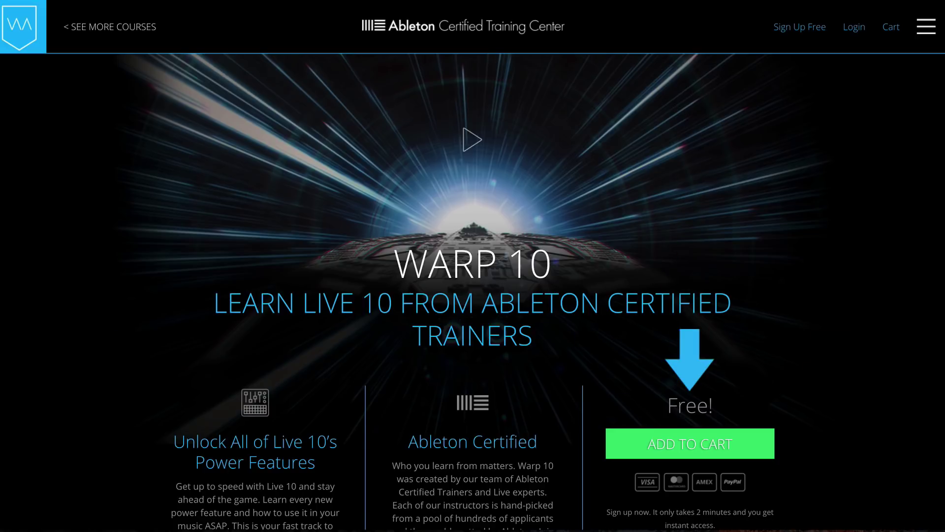
{"action": "scroll", "coordinate": [795, 310], "scroll_direction": "down", "scroll_amount": 4}
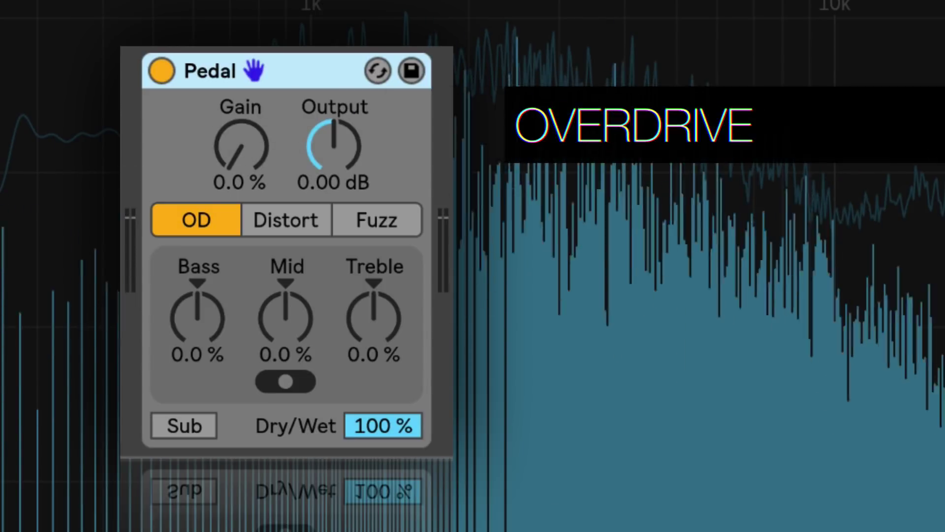
Audition the Pedal's Distort and Fuzz modes, then switch the Pedal on for the bass
{"action": "left_click", "coordinate": [309, 217]}
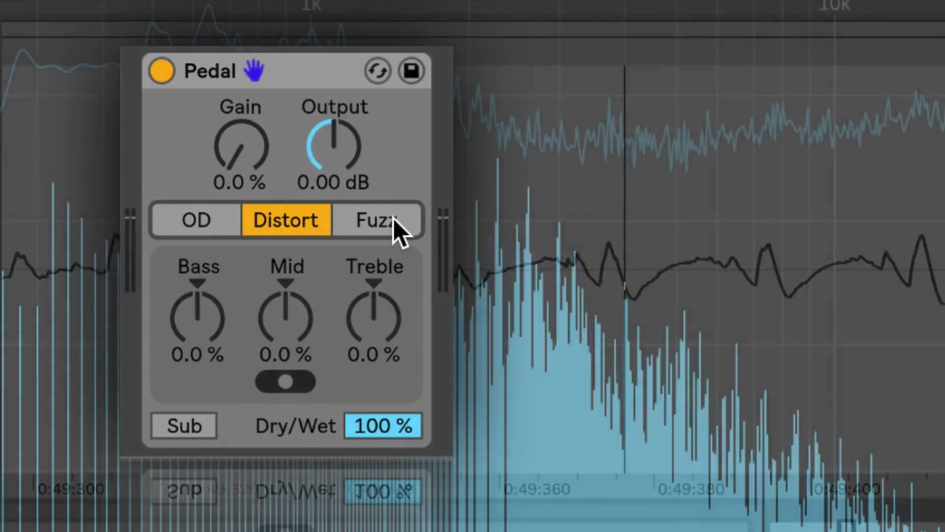
{"action": "left_click", "coordinate": [394, 218]}
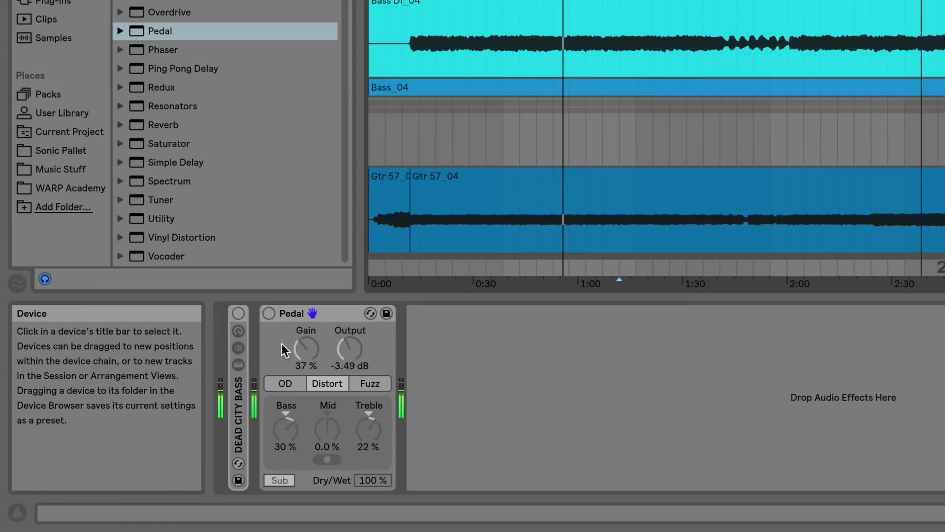
{"action": "left_click", "coordinate": [268, 313]}
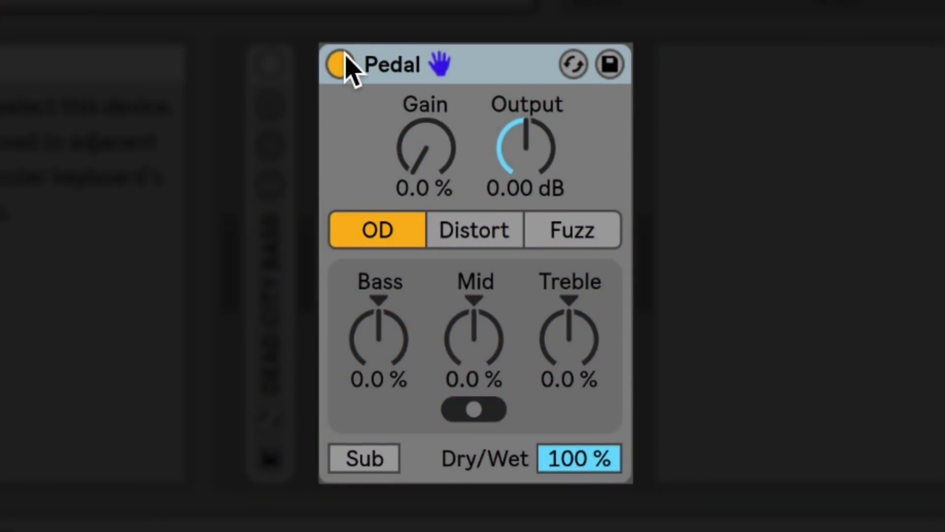
Bypass and re-enable the Pedal, then sweep its Dry/Wet down
{"action": "left_click", "coordinate": [341, 64]}
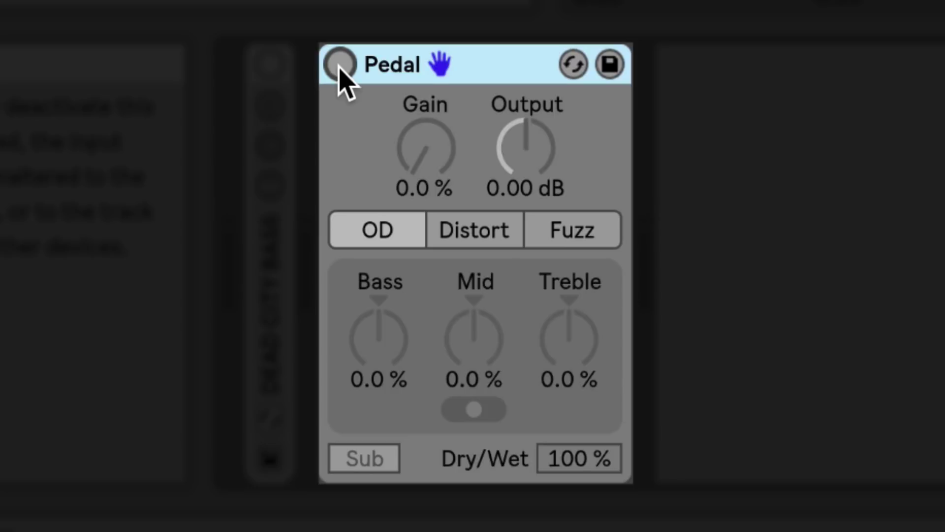
{"action": "left_click", "coordinate": [341, 65]}
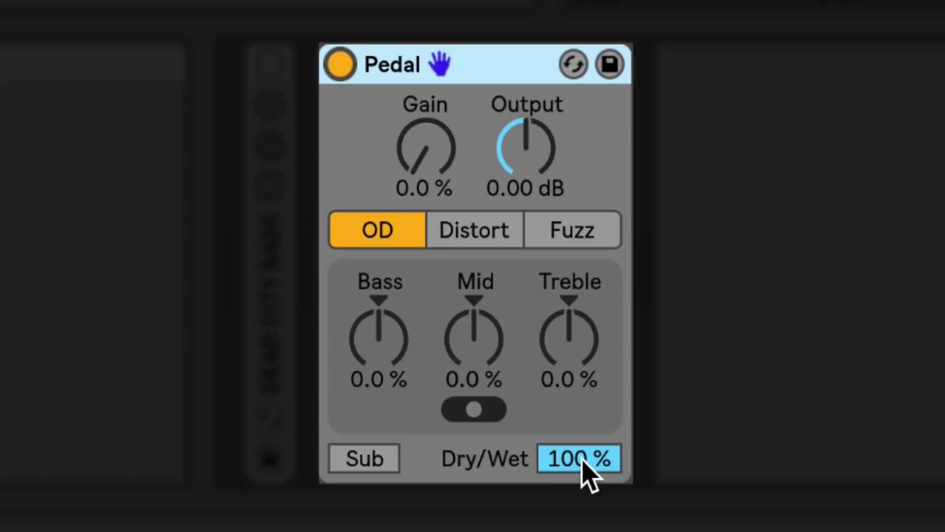
{"action": "left_click_drag", "start_coordinate": [588, 465], "coordinate": [415, 95]}
Raise the overdrive Gain to 18 %, return it to 0.0 %, and compare the Pedal on and off
{"action": "left_click_drag", "start_coordinate": [418, 139], "coordinate": [418, 121]}
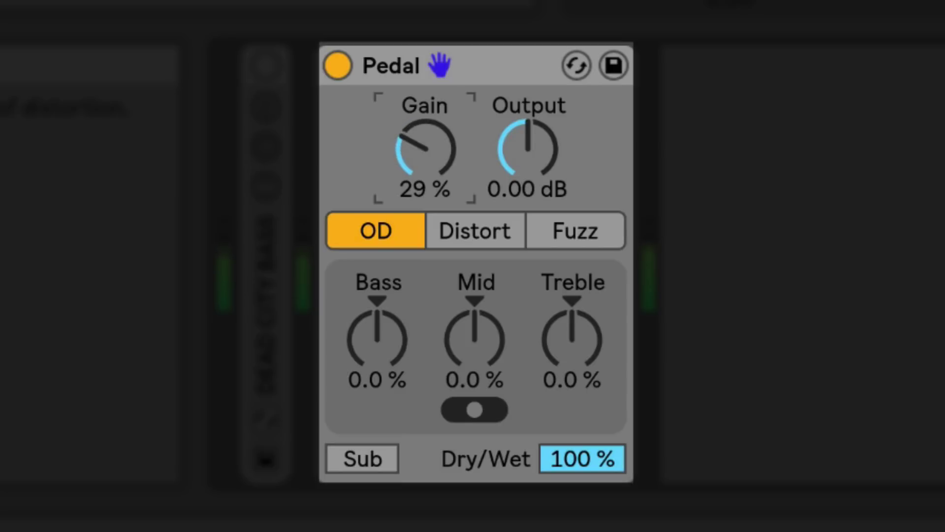
{"action": "left_click_drag", "start_coordinate": [419, 126], "coordinate": [418, 140]}
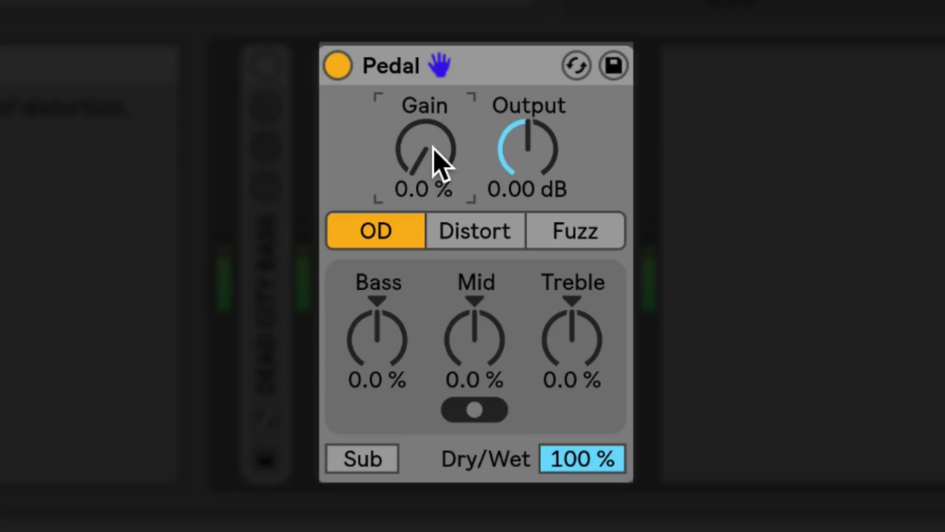
{"action": "left_click", "coordinate": [337, 65]}
{"action": "left_click", "coordinate": [336, 65]}
{"action": "left_click", "coordinate": [576, 460]}
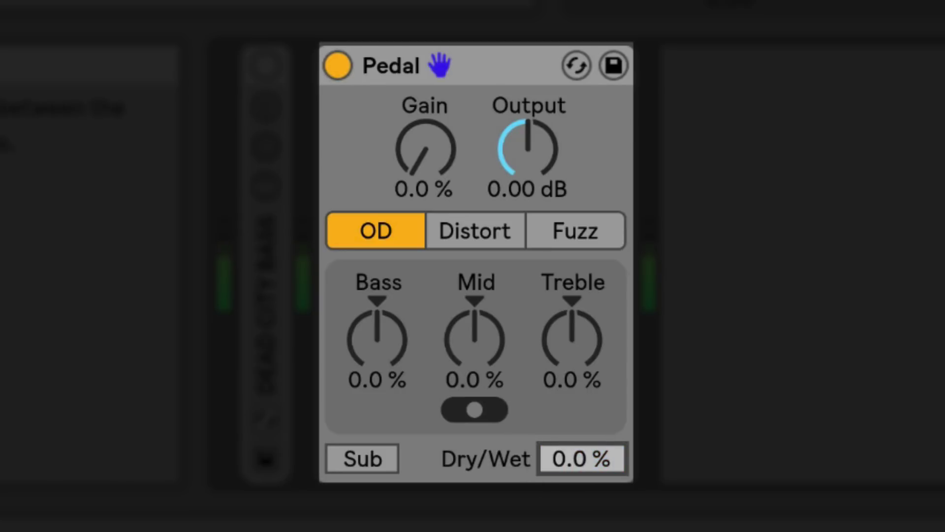
Return Dry/Wet to 100 % and raise the overdrive Gain to about 48 %, trying the Output knob
{"action": "left_click_drag", "start_coordinate": [576, 460], "coordinate": [576, 460]}
{"action": "mouse_move", "coordinate": [425, 160]}
{"action": "left_mouse_down"}
{"action": "mouse_move", "coordinate": [425, 132]}
{"action": "mouse_move", "coordinate": [424, 164]}
{"action": "left_mouse_up"}
{"action": "left_click_drag", "start_coordinate": [536, 152], "coordinate": [536, 140]}
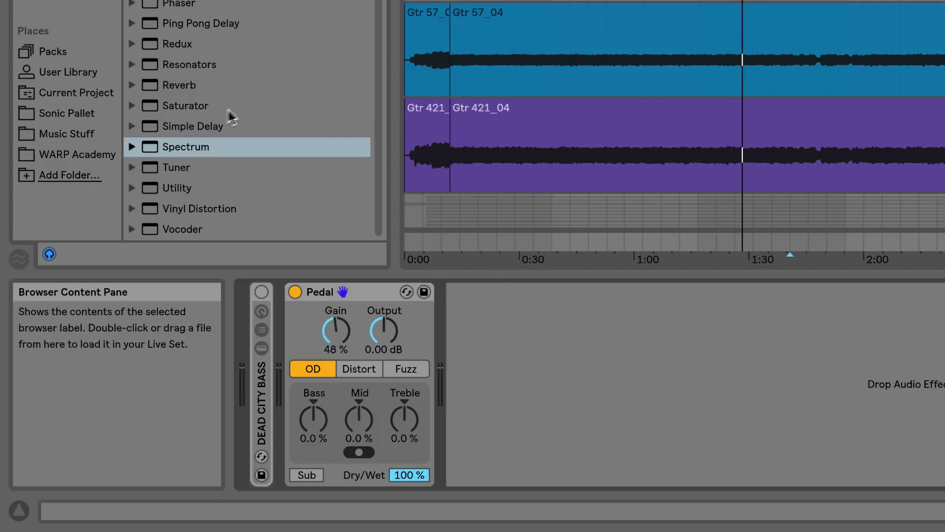
Insert a Spectrum analyser after the Pedal and adjust the overdrive Gain to 27 %
{"action": "left_click_drag", "start_coordinate": [147, 148], "coordinate": [525, 386]}
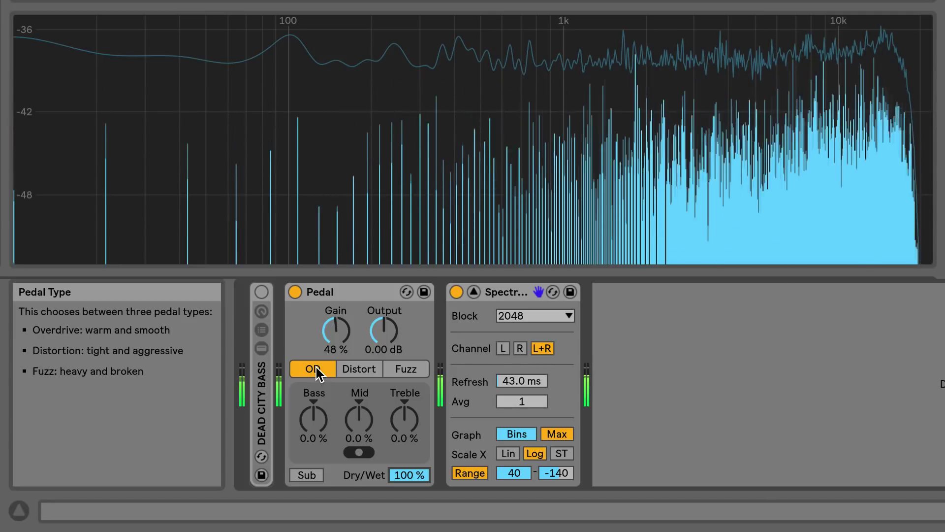
{"action": "left_click_drag", "start_coordinate": [337, 330], "coordinate": [336, 359]}
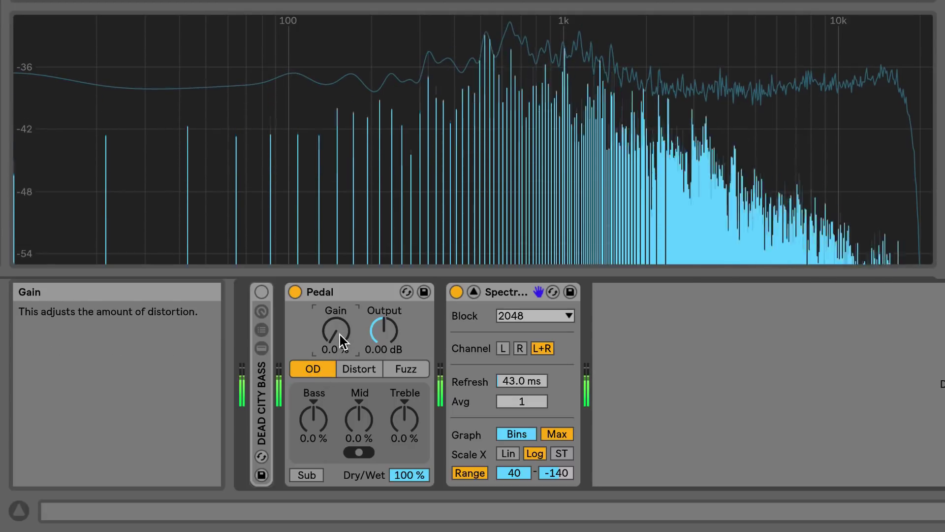
{"action": "mouse_move", "coordinate": [339, 334]}
{"action": "left_mouse_down"}
{"action": "mouse_move", "coordinate": [339, 310]}
{"action": "mouse_move", "coordinate": [339, 334]}
{"action": "left_mouse_up"}
Put the Pedal in Distort mode and push its Gain up to about 93 %
{"action": "left_click", "coordinate": [358, 369]}
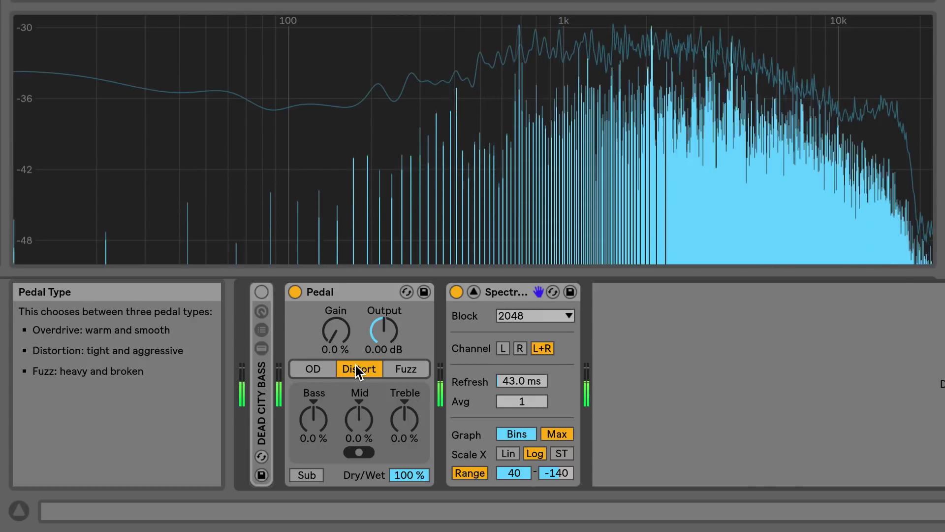
{"action": "left_click", "coordinate": [335, 337]}
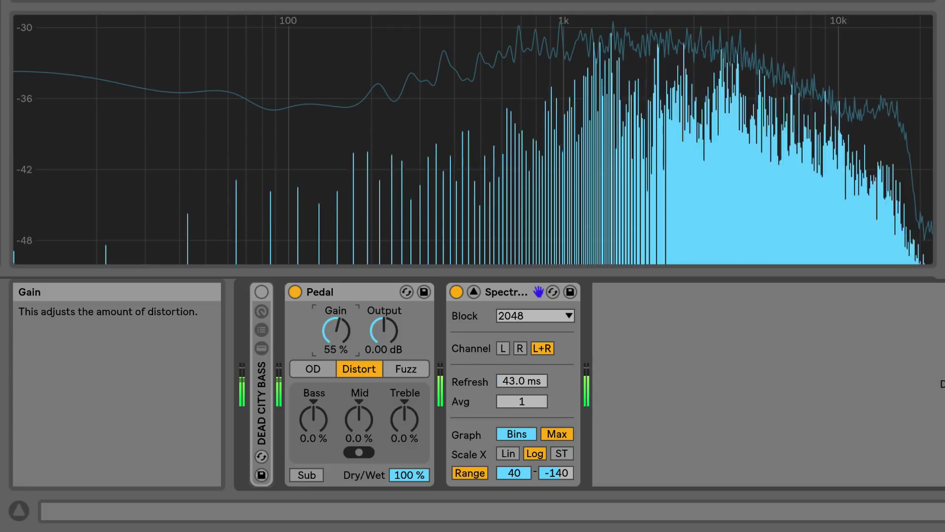
{"action": "mouse_move", "coordinate": [335, 331]}
{"action": "left_mouse_down"}
{"action": "mouse_move", "coordinate": [335, 308]}
{"action": "mouse_move", "coordinate": [336, 318]}
{"action": "left_mouse_up"}
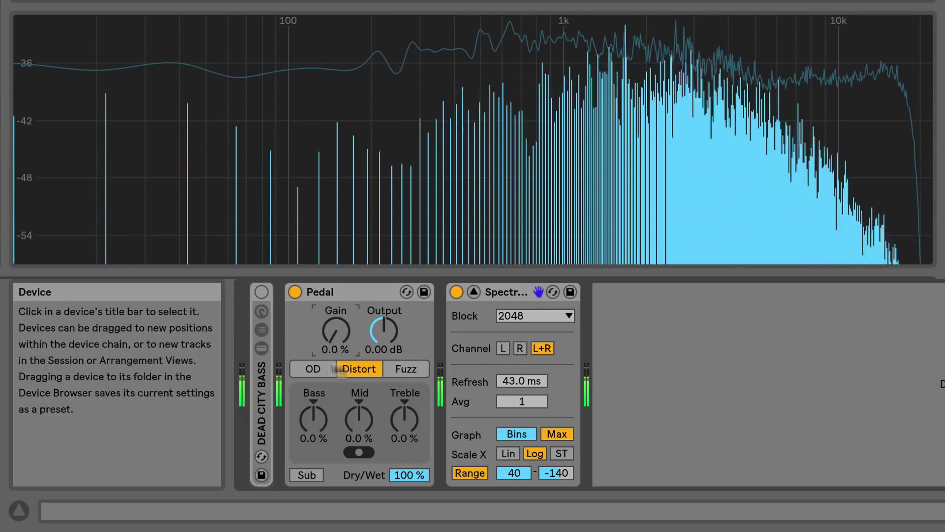
Switch to Fuzz at 59 % Gain, boost then reset Bass, and cut Mid to -49 %
{"action": "left_click", "coordinate": [400, 369]}
{"action": "left_click_drag", "start_coordinate": [336, 330], "coordinate": [336, 299]}
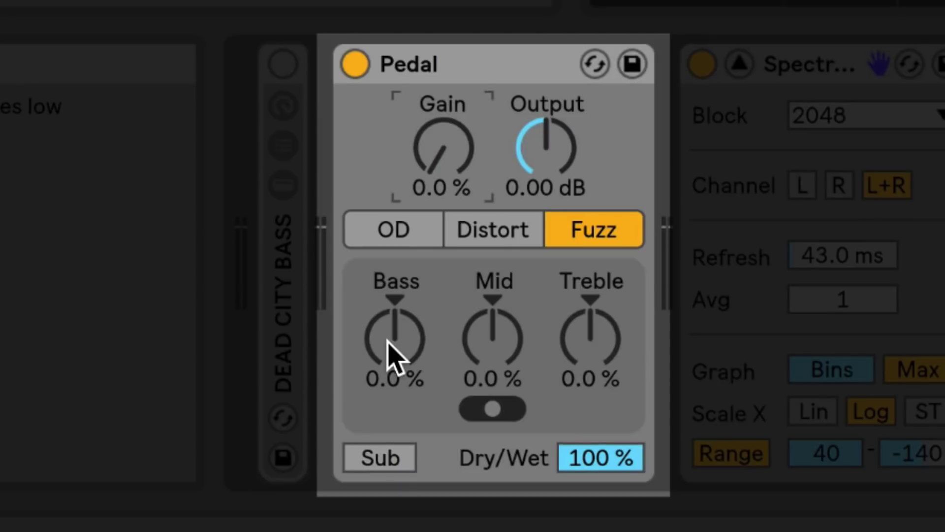
{"action": "left_click", "coordinate": [392, 355]}
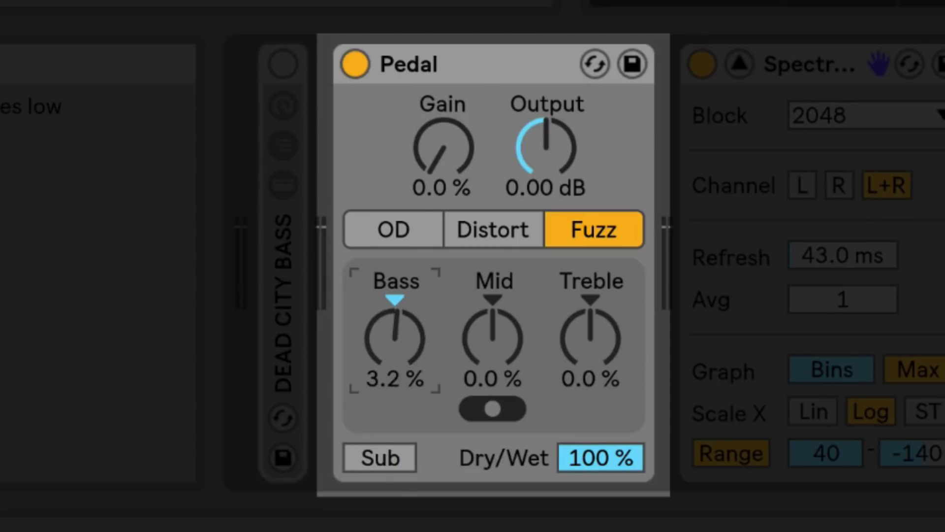
{"action": "left_click_drag", "start_coordinate": [392, 356], "coordinate": [392, 336]}
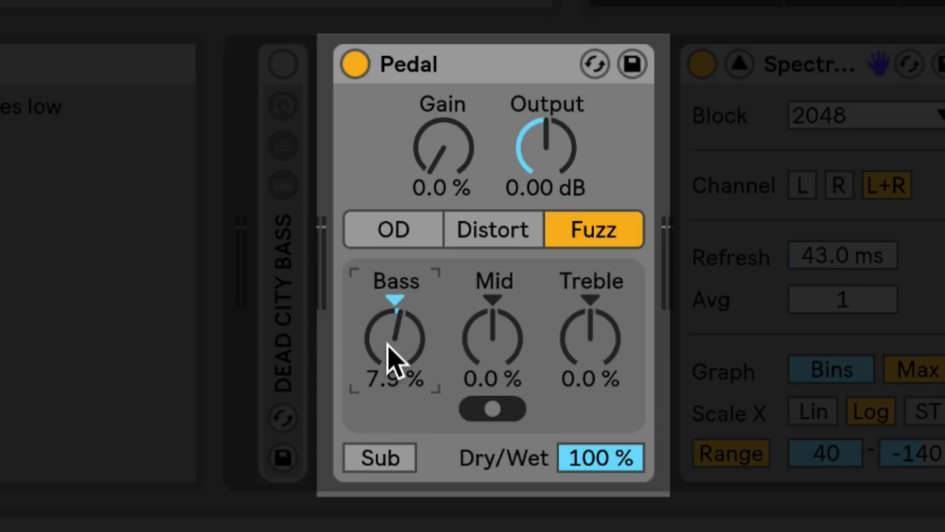
{"action": "key", "text": "Delete"}
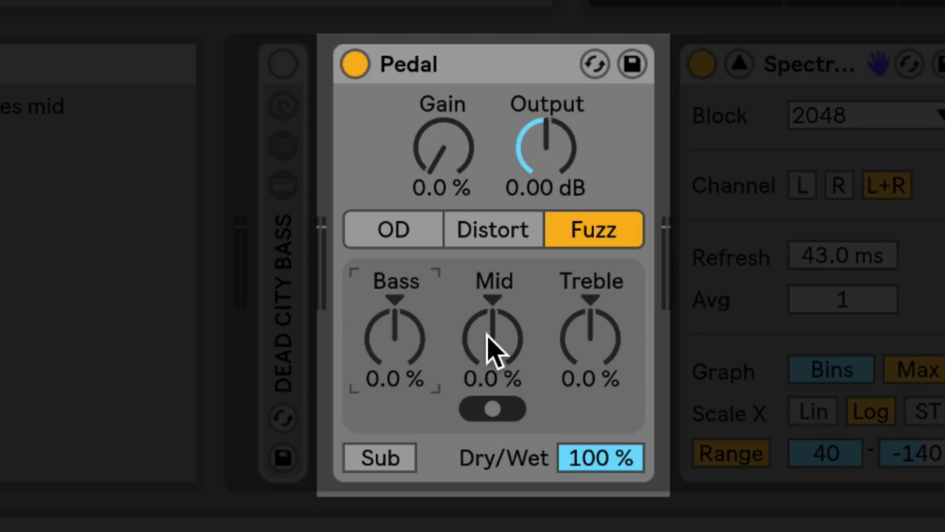
{"action": "left_click_drag", "start_coordinate": [490, 345], "coordinate": [489, 369]}
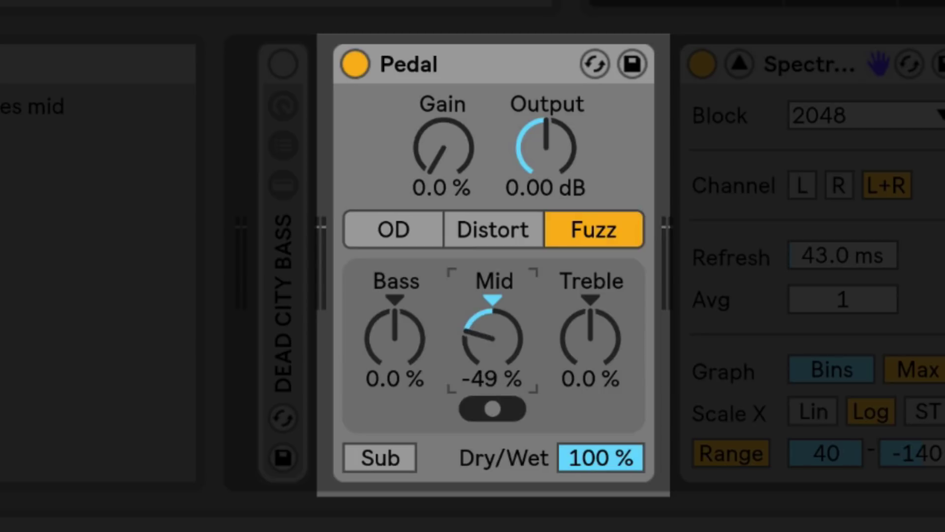
Reset Mid to 0.0 %, try and recentre the mid-frequency switch, then sweep and reset Treble
{"action": "key", "text": "Delete"}
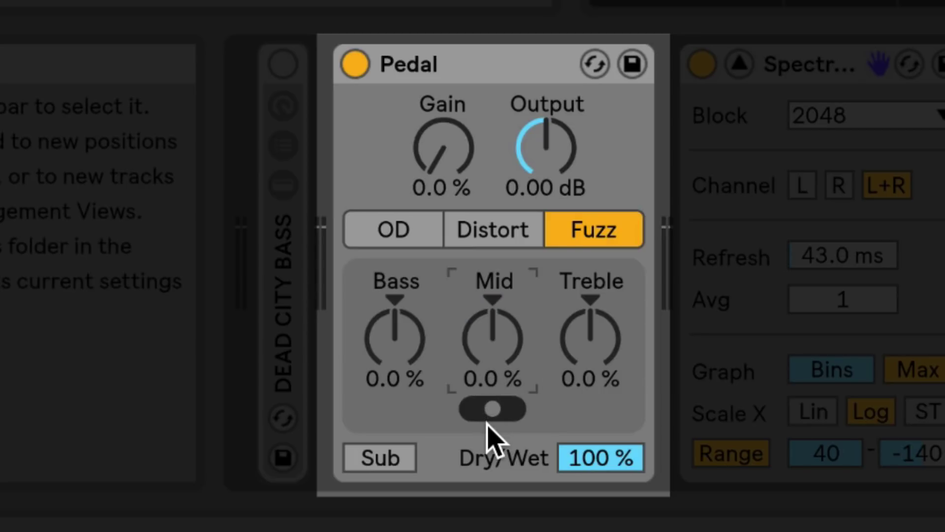
{"action": "left_click_drag", "start_coordinate": [489, 412], "coordinate": [472, 413]}
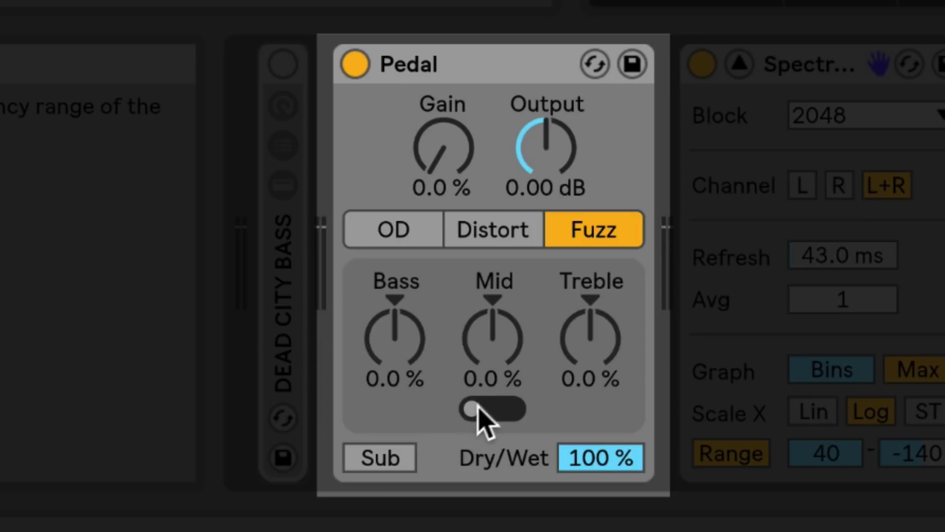
{"action": "left_click", "coordinate": [485, 409]}
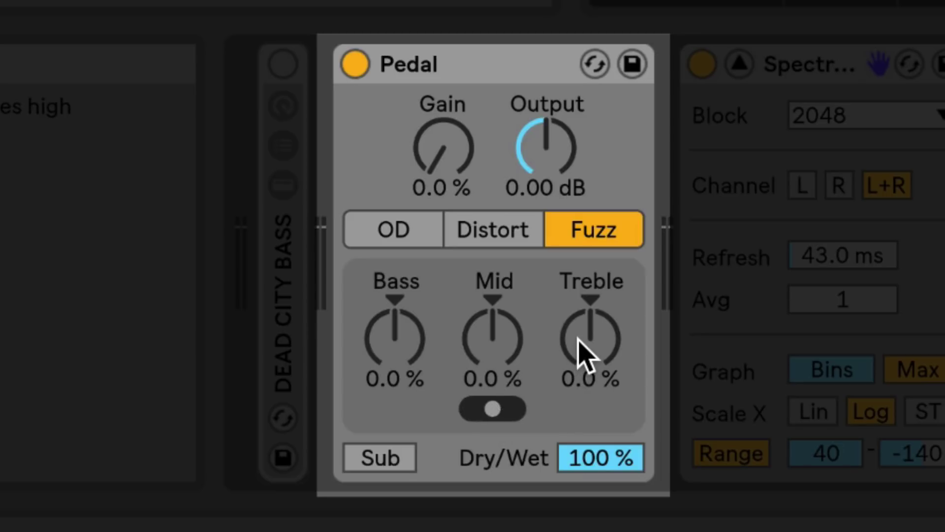
{"action": "left_click", "coordinate": [586, 352]}
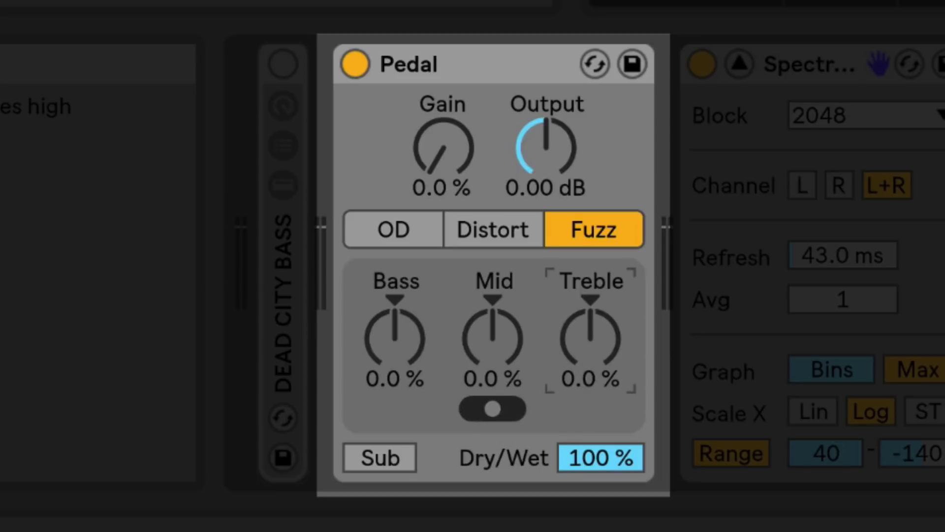
{"action": "mouse_move", "coordinate": [586, 352]}
{"action": "left_mouse_down"}
{"action": "mouse_move", "coordinate": [586, 298]}
{"action": "mouse_move", "coordinate": [586, 345]}
{"action": "left_mouse_up"}
{"action": "key", "text": "Delete"}
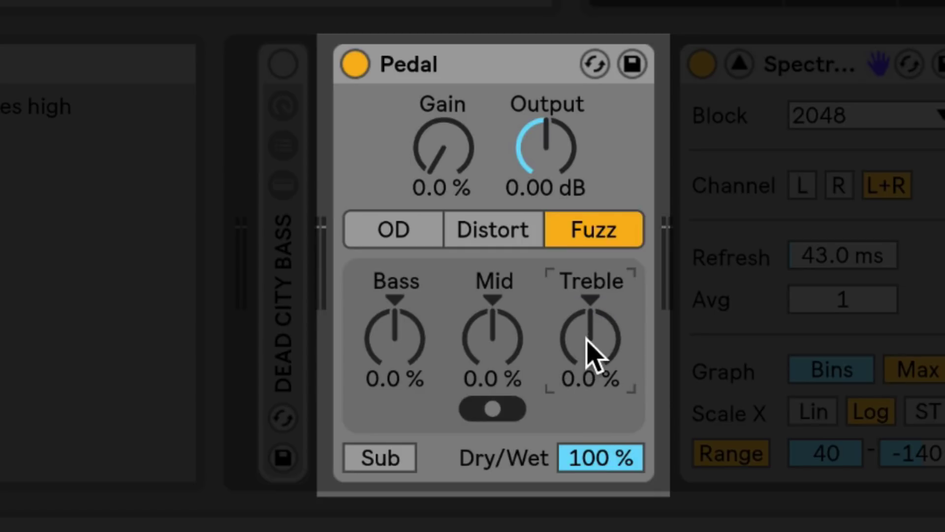
Turn the Sub boost on, off to compare in the Spectrum, then back on
{"action": "left_click", "coordinate": [380, 457]}
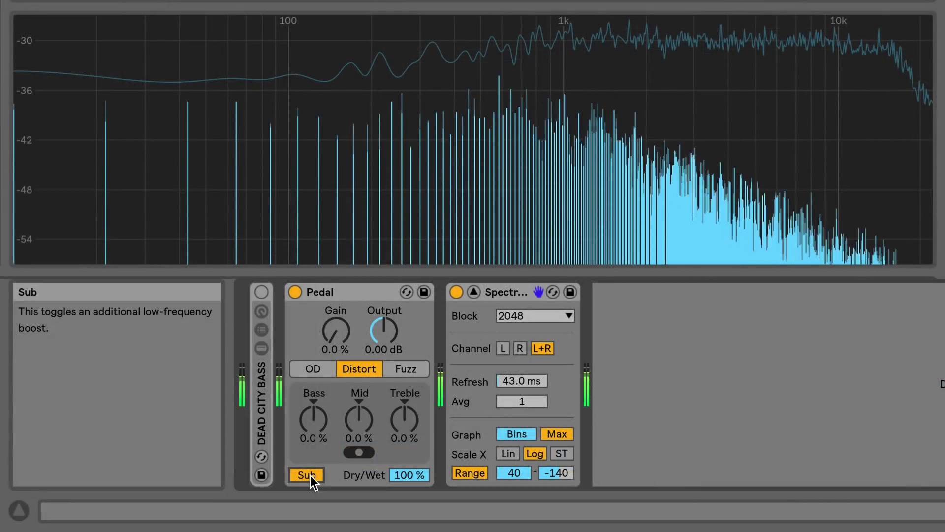
{"action": "left_click", "coordinate": [309, 474]}
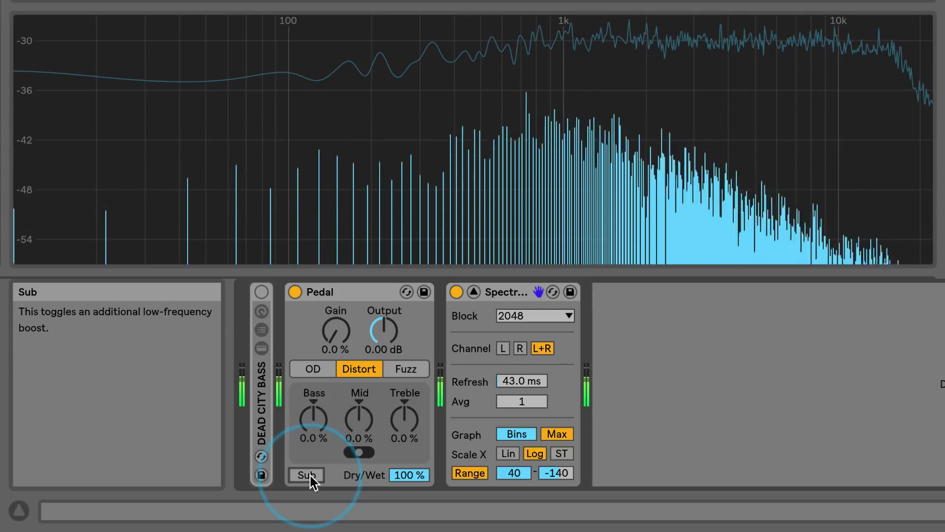
{"action": "left_click", "coordinate": [310, 476]}
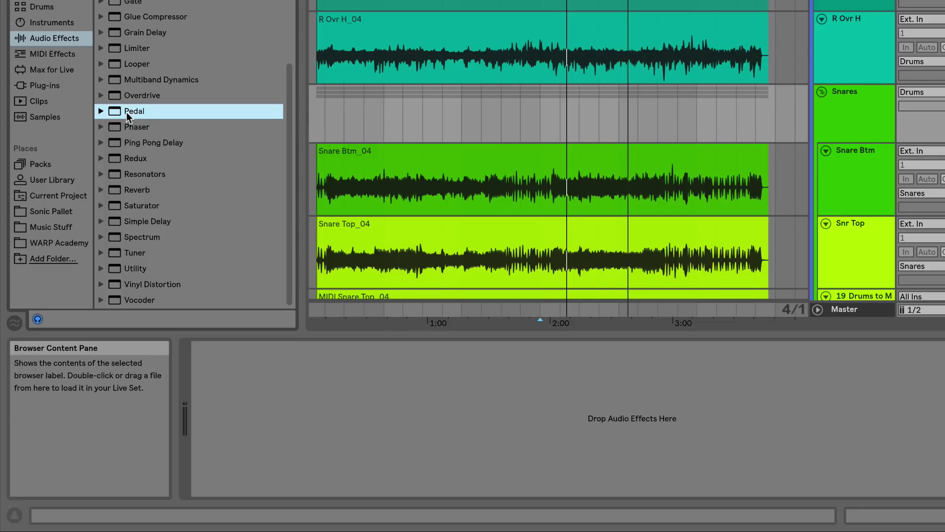
Load Pedal onto the snare track, activate it and switch it to Fuzz
{"action": "left_click_drag", "start_coordinate": [126, 113], "coordinate": [540, 120]}
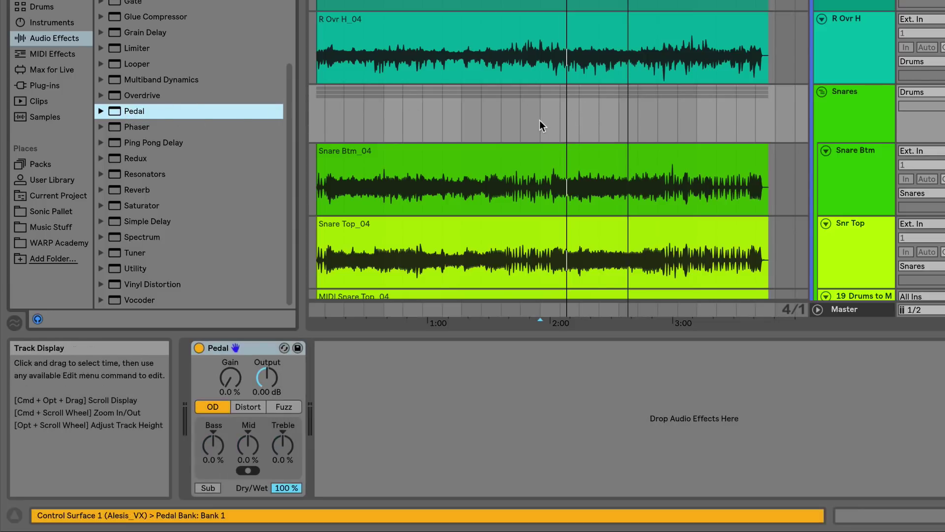
{"action": "left_click", "coordinate": [199, 348]}
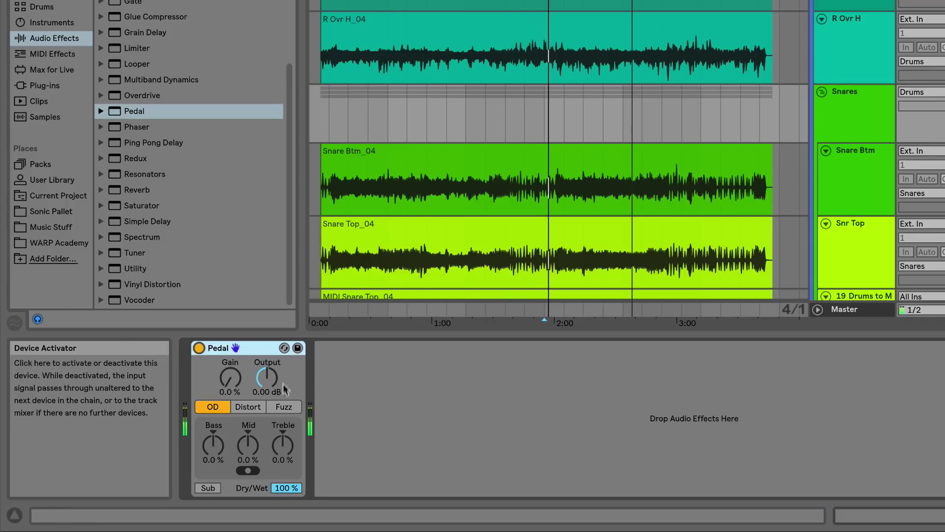
{"action": "left_click", "coordinate": [283, 407]}
{"action": "left_click", "coordinate": [229, 377]}
Set the snare Pedal's Gain to 26 % and Dry/Wet to 40 %
{"action": "mouse_move", "coordinate": [230, 377]}
{"action": "left_mouse_down"}
{"action": "mouse_move", "coordinate": [230, 365]}
{"action": "mouse_move", "coordinate": [230, 373]}
{"action": "left_mouse_up"}
{"action": "left_click_drag", "start_coordinate": [287, 488], "coordinate": [287, 519]}
{"action": "left_click_drag", "start_coordinate": [231, 382], "coordinate": [231, 373]}
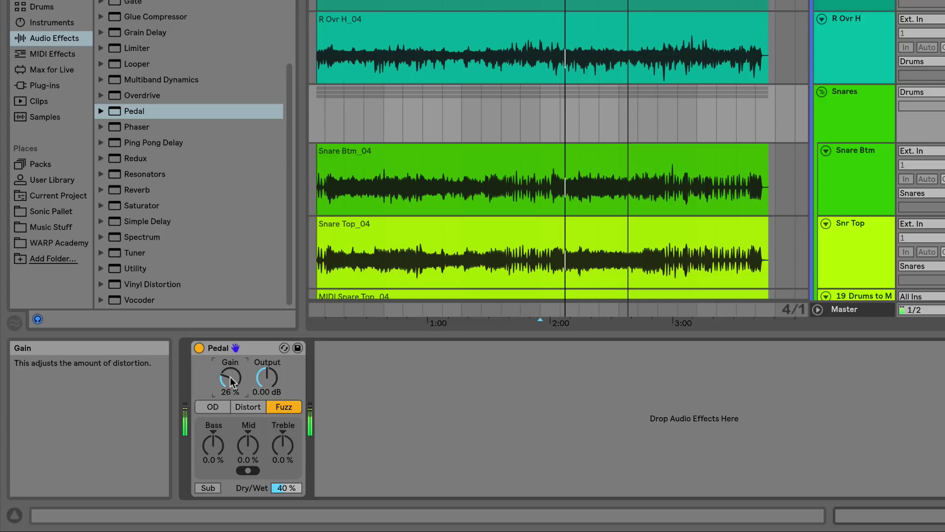
{"action": "left_click", "coordinate": [575, 230]}
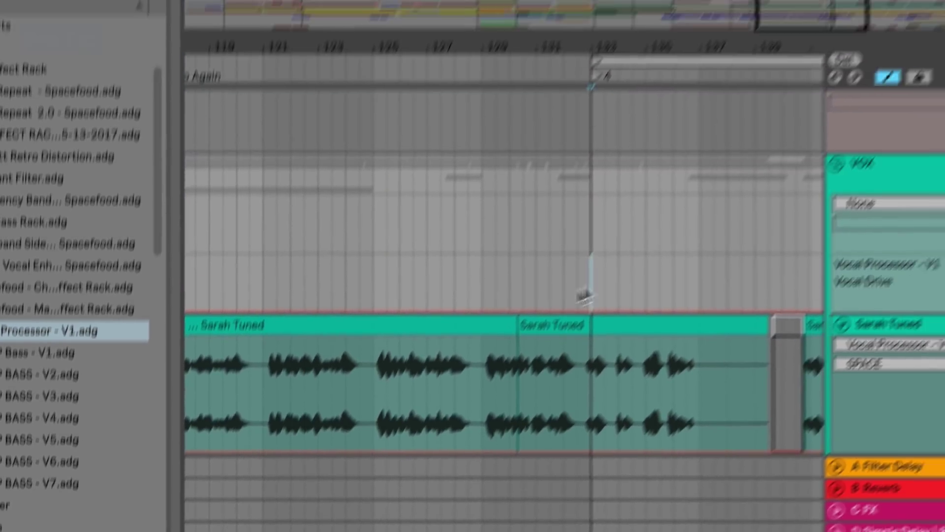
Shape the Vocal Drive automation into a ramp rising to 8.6 % and holding there
{"action": "left_click_drag", "start_coordinate": [550, 340], "coordinate": [345, 342]}
{"action": "left_click_drag", "start_coordinate": [435, 360], "coordinate": [379, 308]}
{"action": "left_click", "coordinate": [345, 311]}
{"action": "left_click", "coordinate": [550, 363]}
{"action": "scroll", "coordinate": [548, 360], "scroll_direction": "right", "scroll_amount": 5}
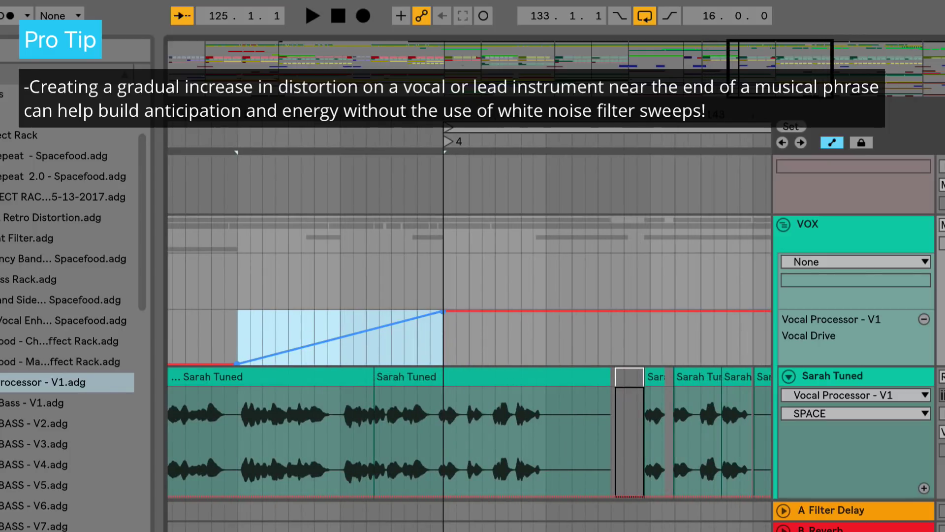
Curve the Vocal Drive ramp exponentially toward the phrase end and play it back
{"action": "left_click_drag", "start_coordinate": [340, 337], "coordinate": [340, 351]}
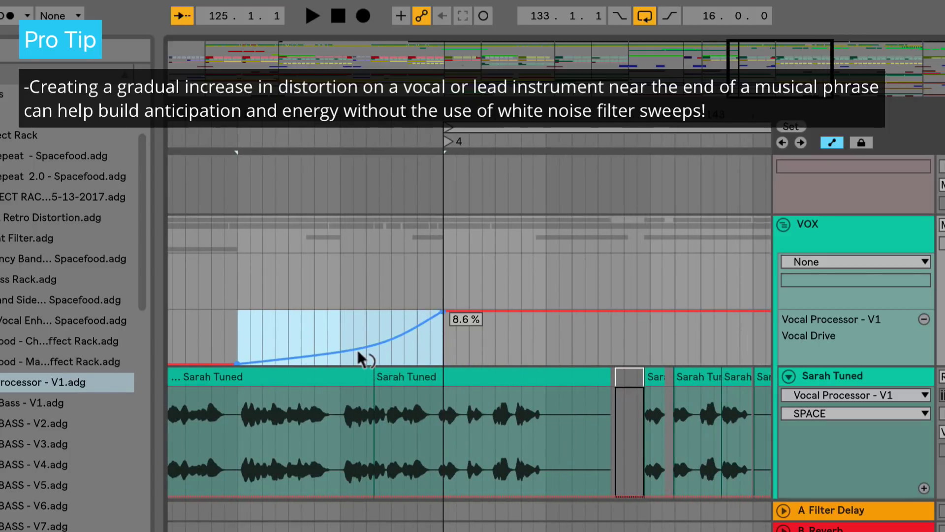
{"action": "key", "text": "space"}
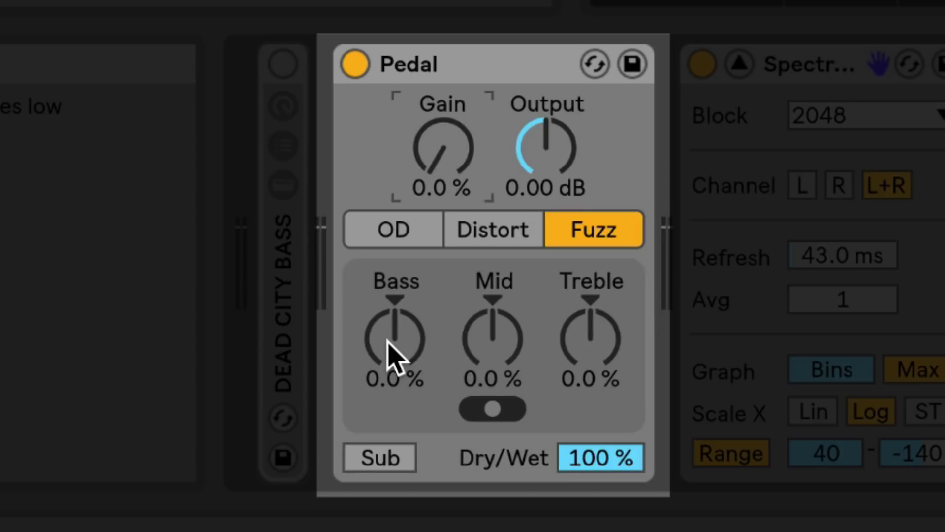
Boost the Pedal's Bass band to 86 %, then sweep it down and back up
{"action": "left_click", "coordinate": [387, 341]}
{"action": "left_click_drag", "start_coordinate": [387, 340], "coordinate": [387, 261]}
{"action": "left_click_drag", "start_coordinate": [387, 313], "coordinate": [387, 335]}
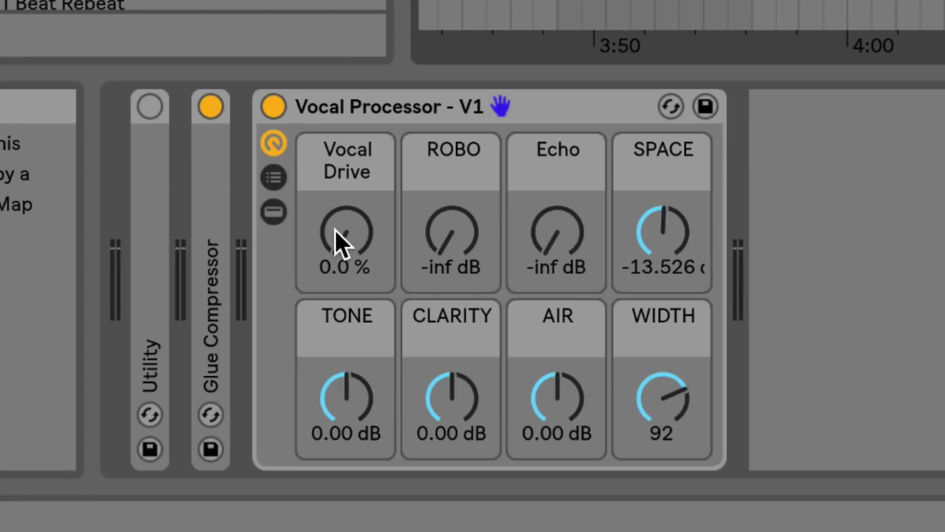
Draw a straight Vocal Drive ramp from bar 125 rising to 8.6 %, then holding
{"action": "left_click", "coordinate": [341, 241]}
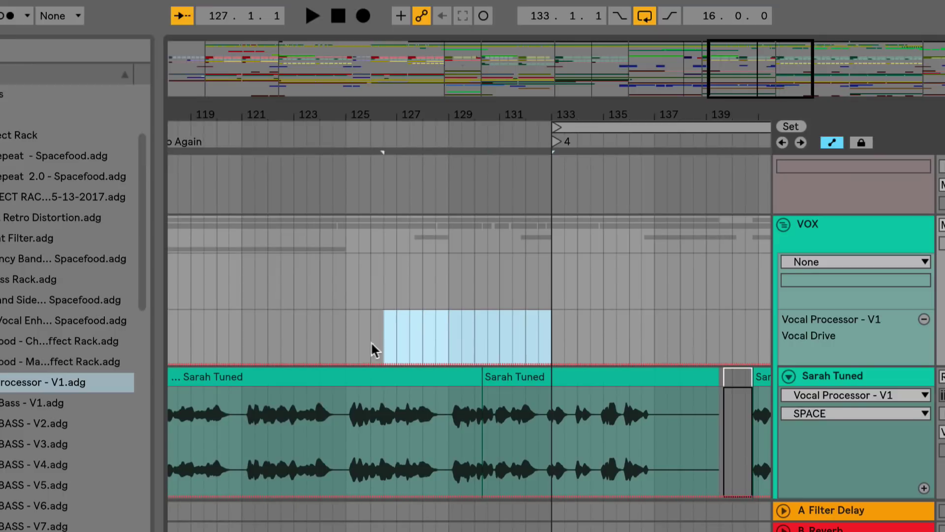
{"action": "mouse_move", "coordinate": [371, 341]}
{"action": "left_mouse_down"}
{"action": "mouse_move", "coordinate": [335, 345]}
{"action": "mouse_move", "coordinate": [369, 345]}
{"action": "left_mouse_up"}
{"action": "left_click_drag", "start_coordinate": [435, 362], "coordinate": [359, 315]}
{"action": "left_click", "coordinate": [344, 309]}
{"action": "left_click", "coordinate": [548, 362]}
{"action": "scroll", "coordinate": [548, 360], "scroll_direction": "right", "scroll_amount": 3}
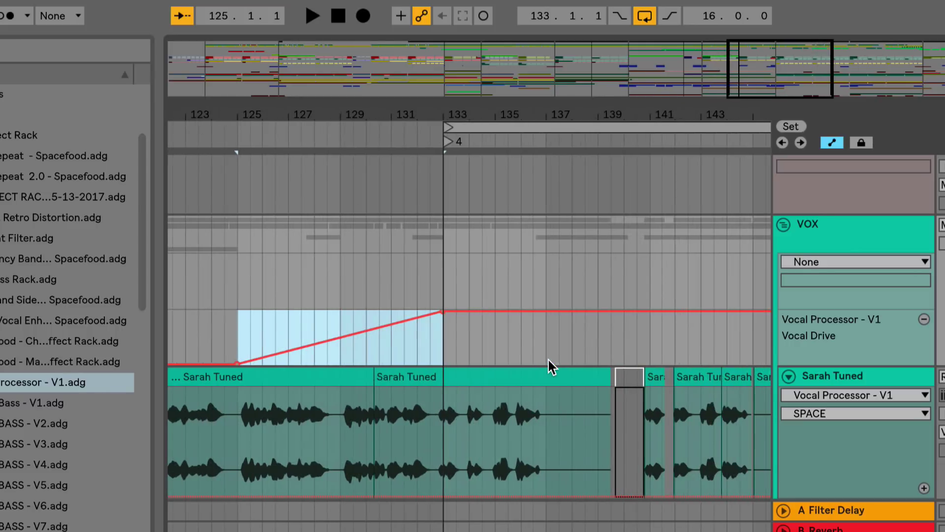